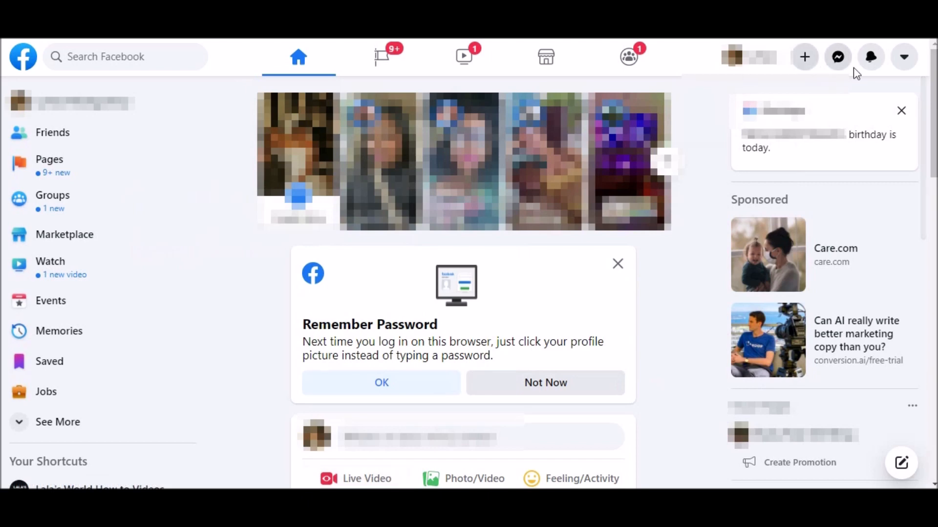
Step: Navigate via the account menu to Privacy Shortcuts and on to the Off-Facebook Activity overview
click(905, 59)
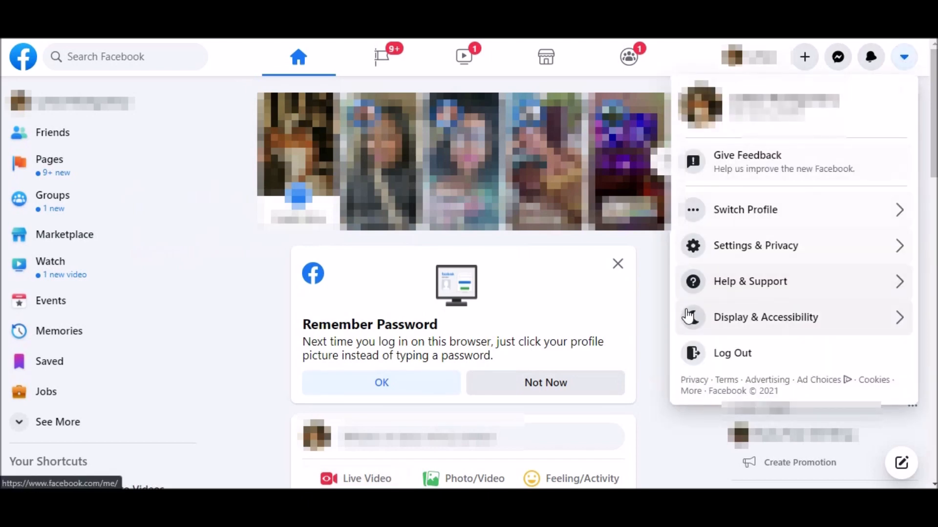
click(751, 250)
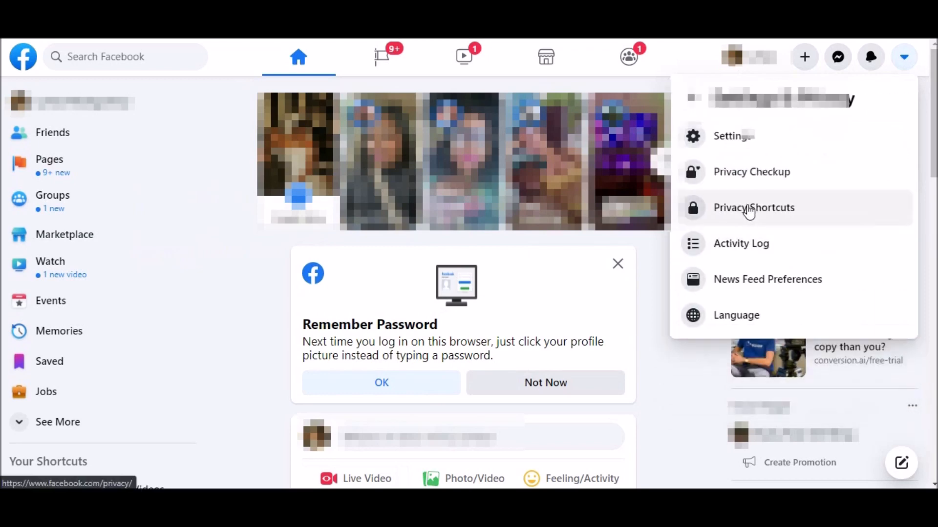
click(749, 209)
scroll(628, 228, down, 2)
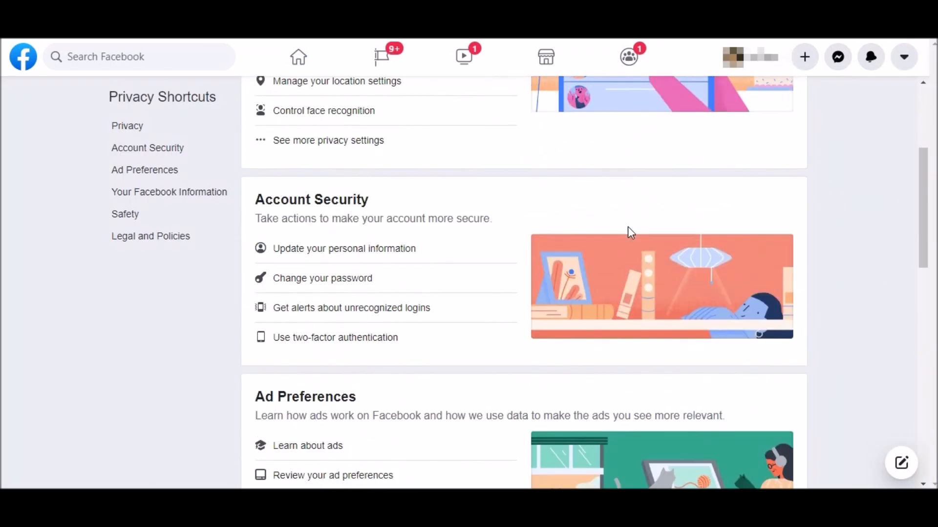
scroll(628, 228, down, 1)
scroll(628, 227, down, 3)
scroll(628, 231, down, 1)
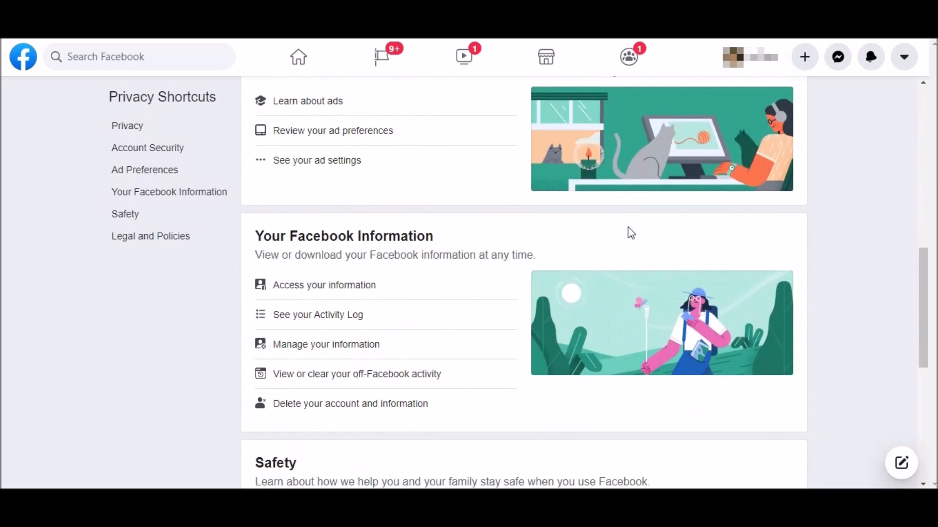
scroll(628, 233, down, 2)
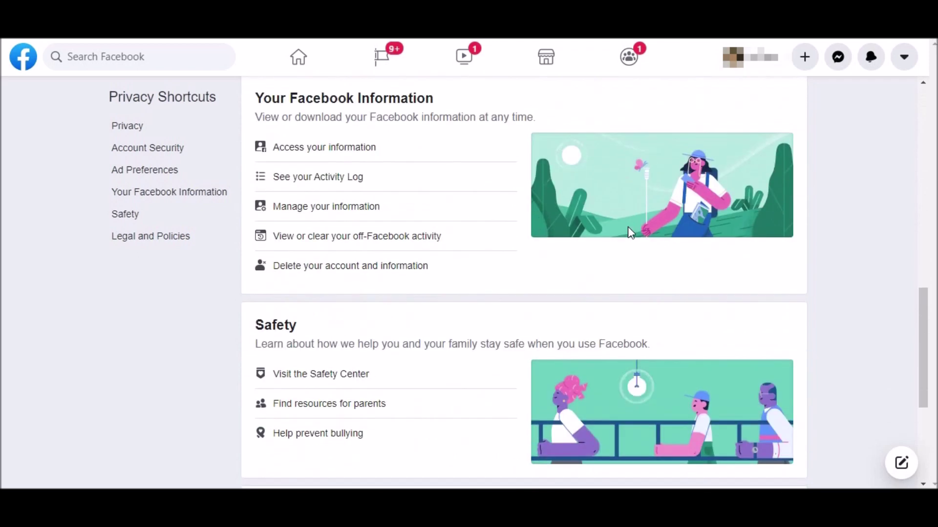
click(372, 238)
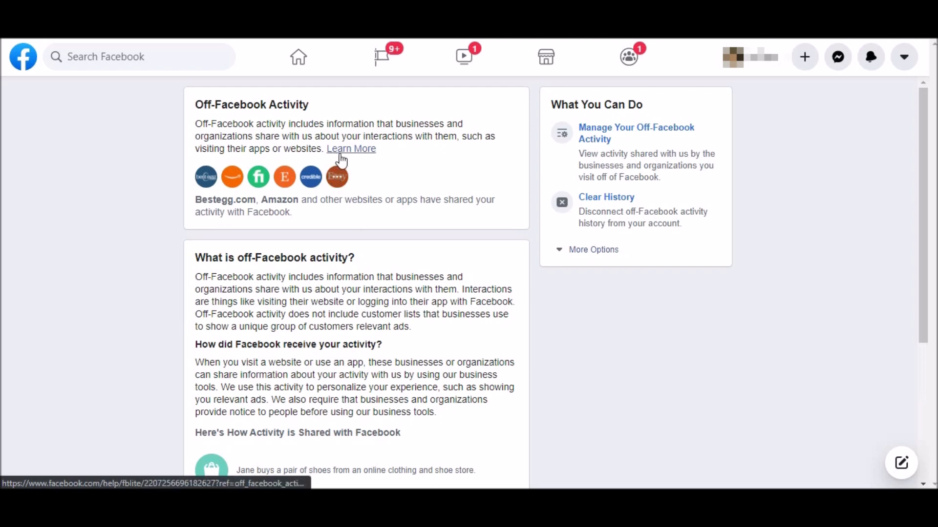
scroll(363, 234, down, 1)
scroll(364, 231, down, 1)
scroll(364, 233, down, 1)
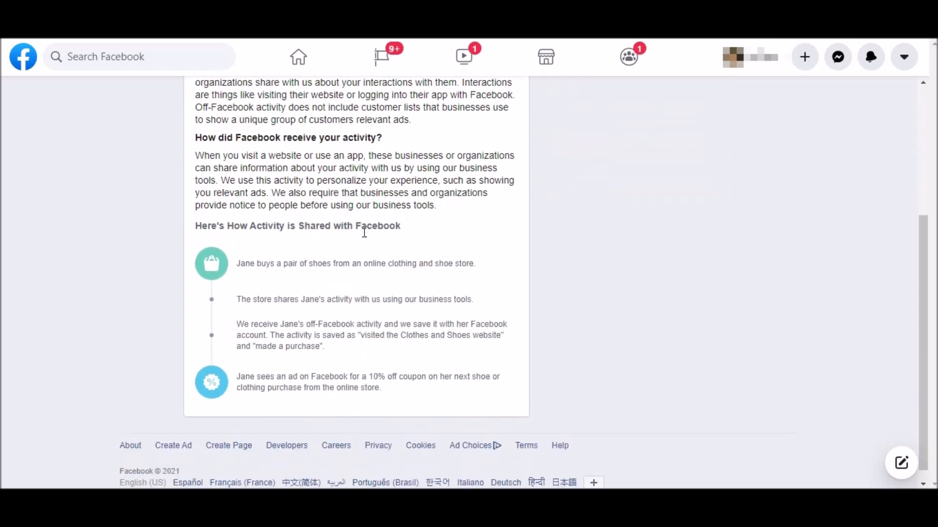
scroll(364, 232, down, 1)
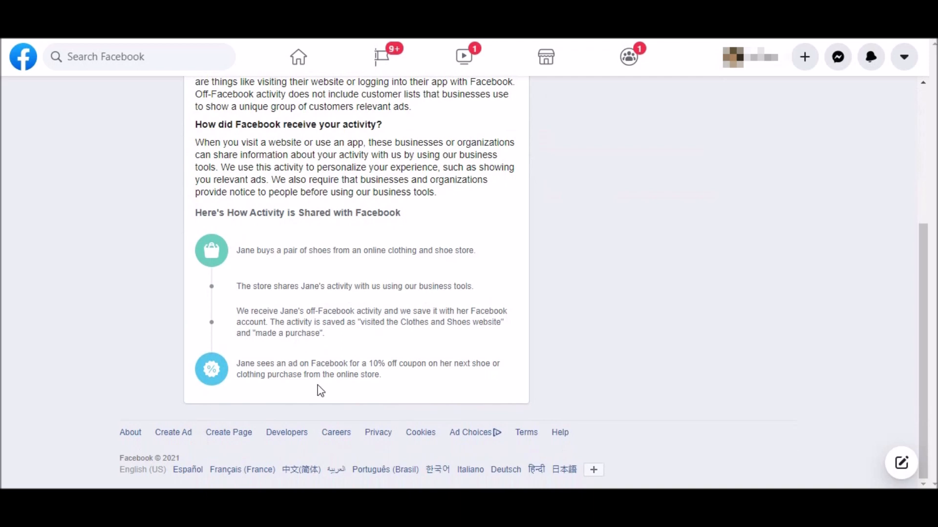
scroll(318, 385, up, 3)
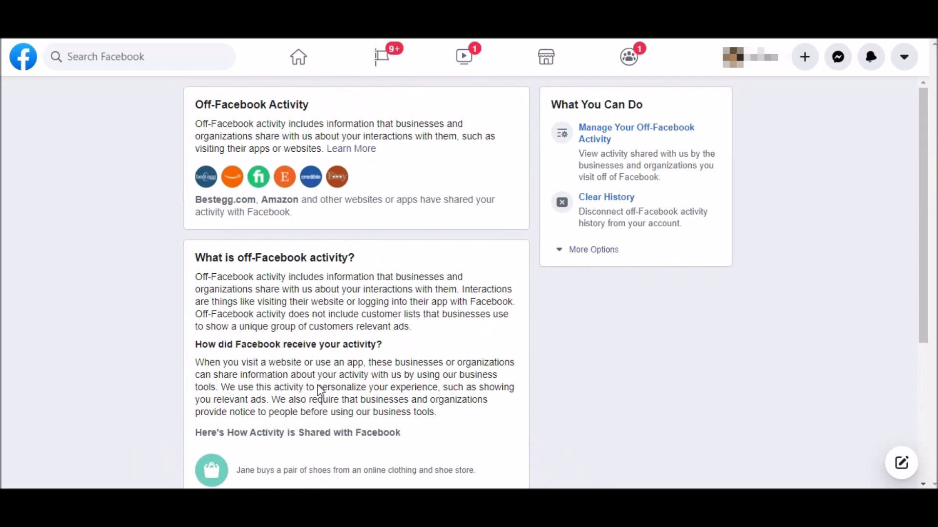
Step: View the detailed list of apps and websites that shared activity
click(610, 133)
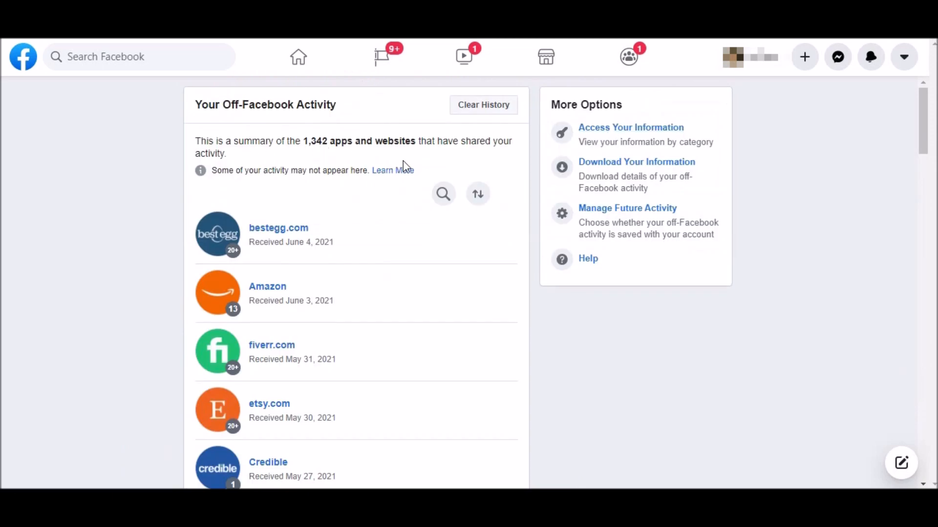
scroll(314, 244, down, 10)
scroll(312, 245, down, 10)
scroll(312, 244, down, 10)
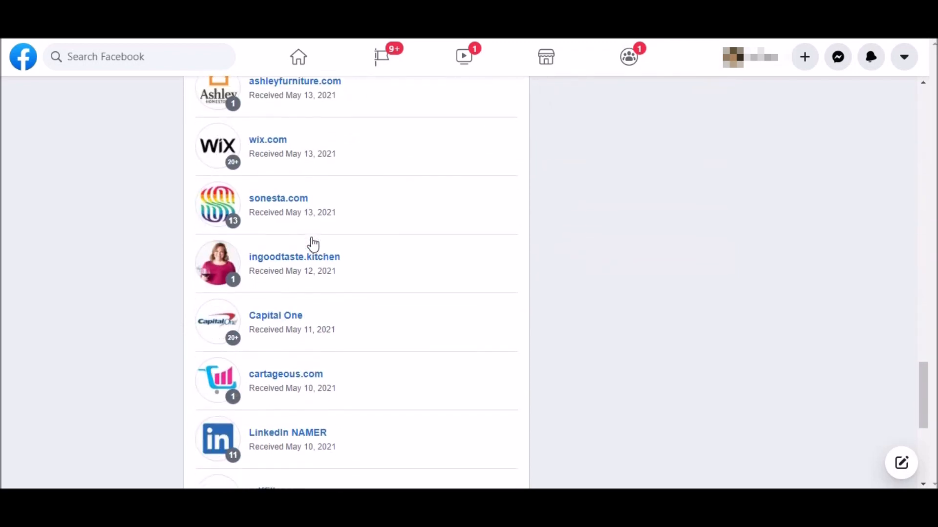
scroll(313, 244, down, 5)
scroll(313, 243, down, 10)
scroll(313, 244, down, 10)
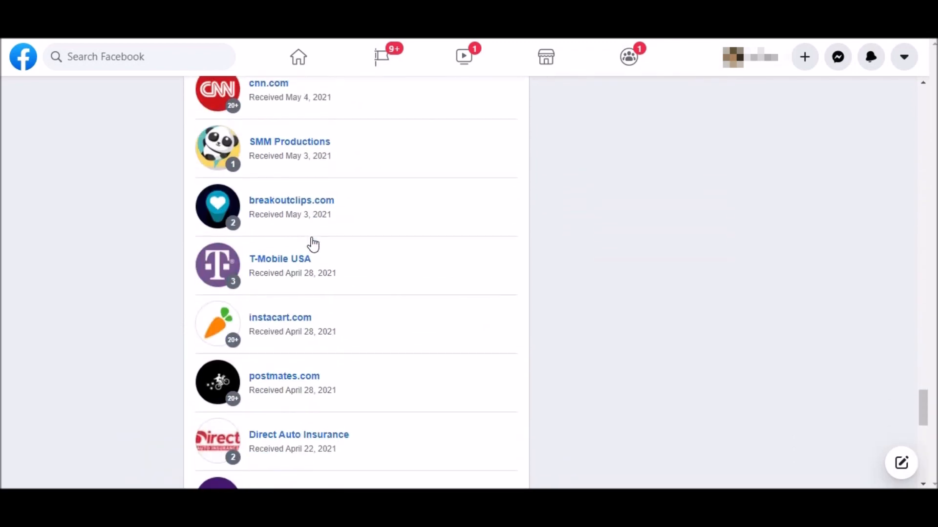
scroll(313, 245, down, 10)
scroll(313, 245, down, 3)
scroll(313, 244, down, 5)
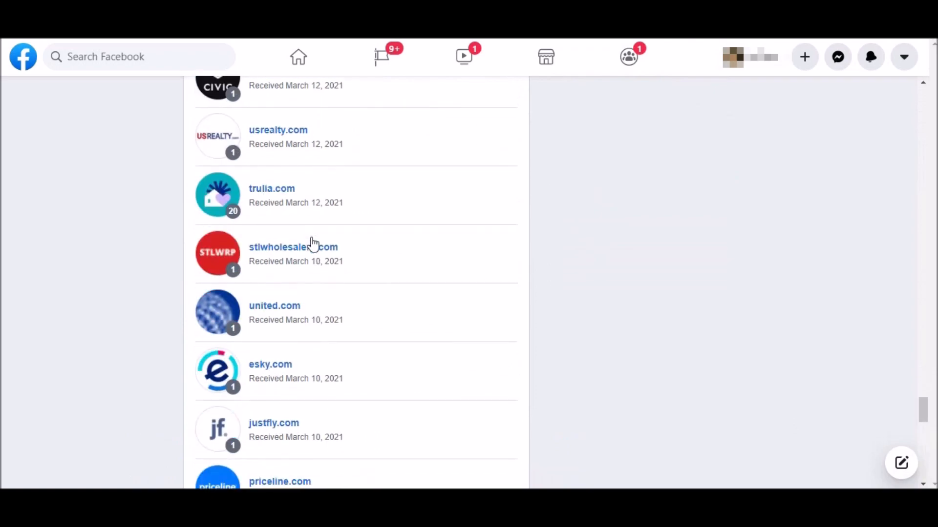
scroll(313, 244, down, 5)
scroll(313, 244, down, 5)
scroll(312, 244, down, 3)
scroll(313, 244, down, 3)
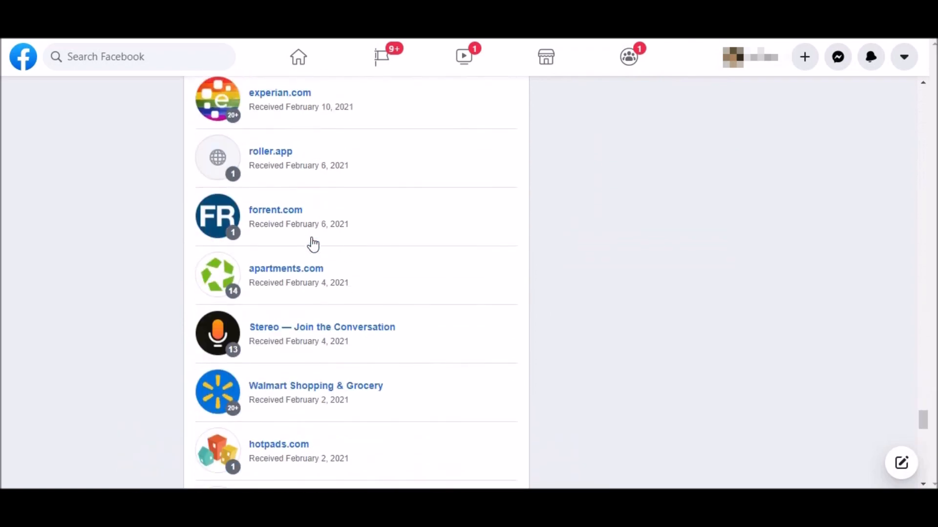
scroll(313, 244, up, 5)
scroll(313, 244, up, 5)
scroll(313, 244, up, 5)
scroll(313, 244, up, 5)
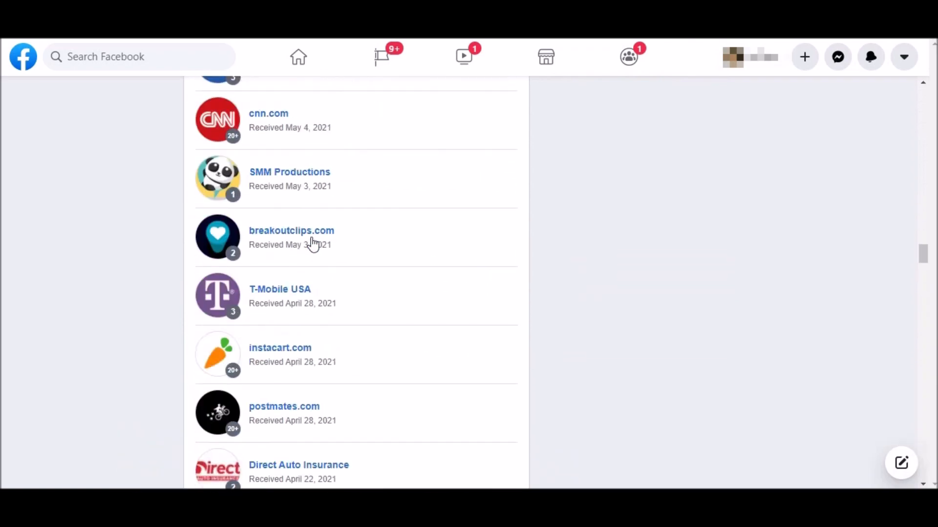
scroll(313, 244, up, 5)
scroll(313, 245, up, 5)
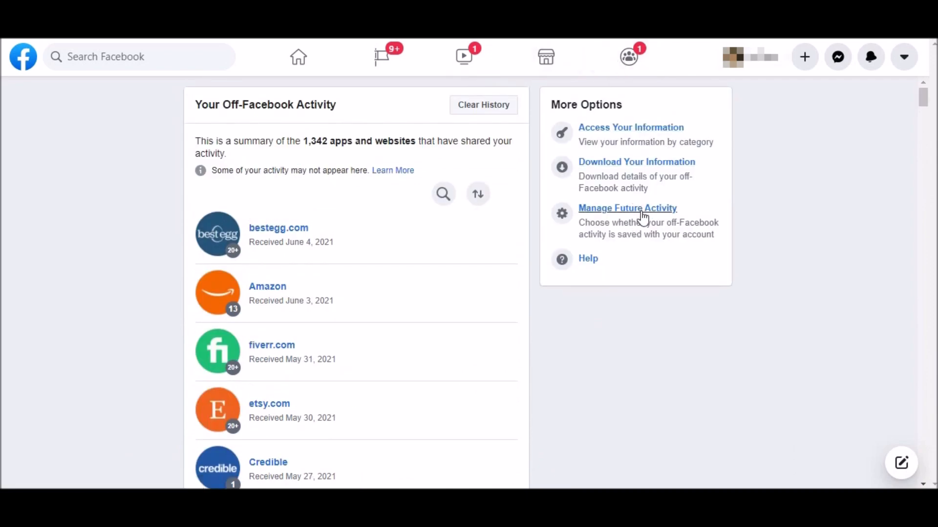
Step: Switch off the Future Off-Facebook Activity toggle, confirm Turn Off, and view the turned-off activity
click(642, 216)
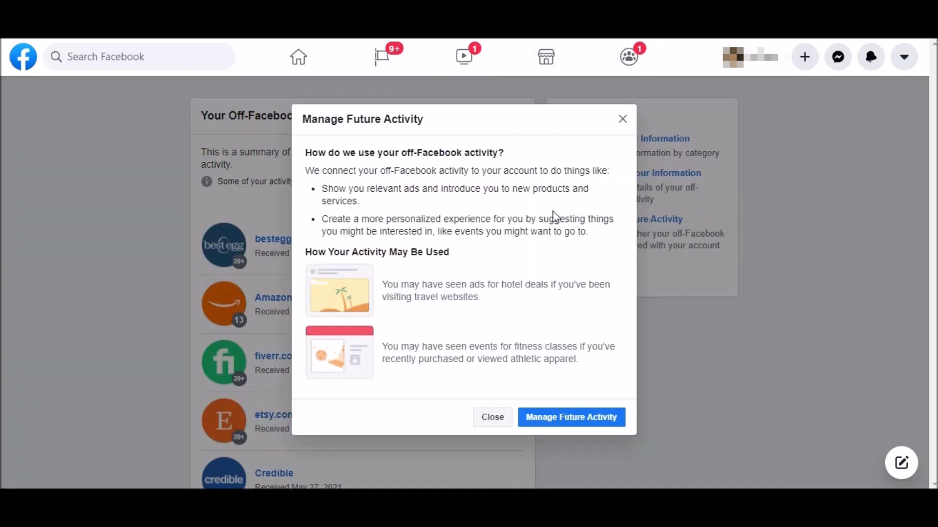
click(565, 418)
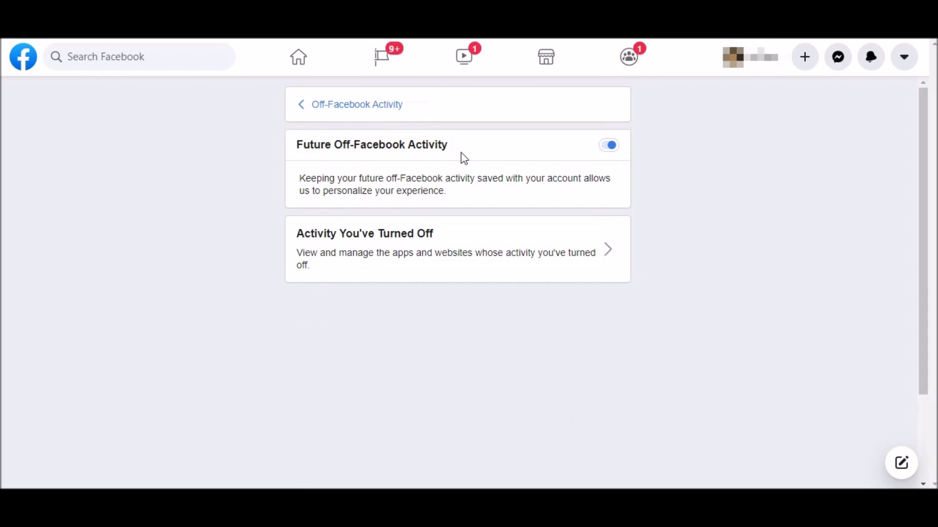
click(608, 146)
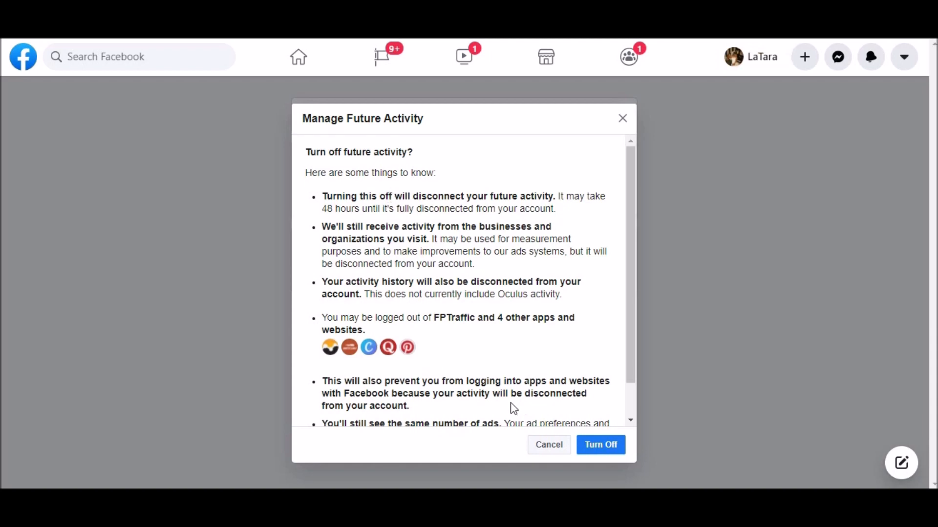
click(600, 447)
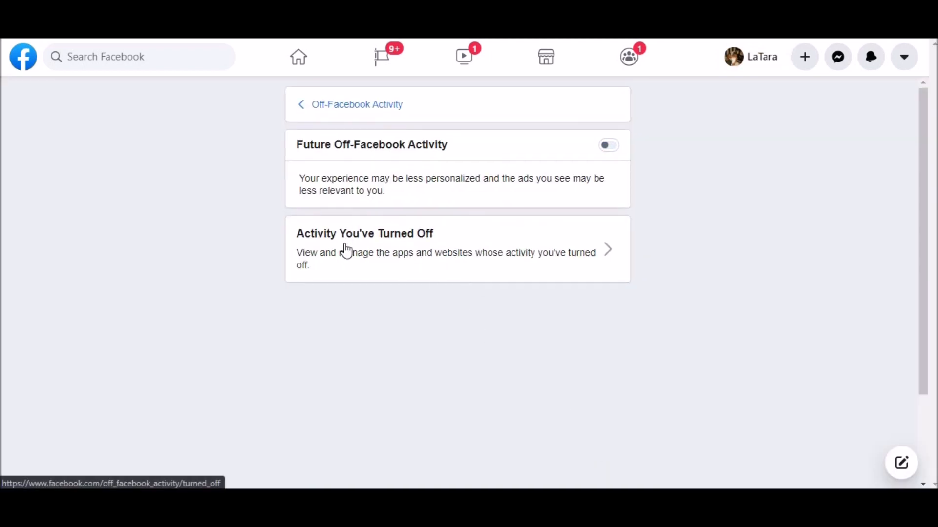
click(360, 264)
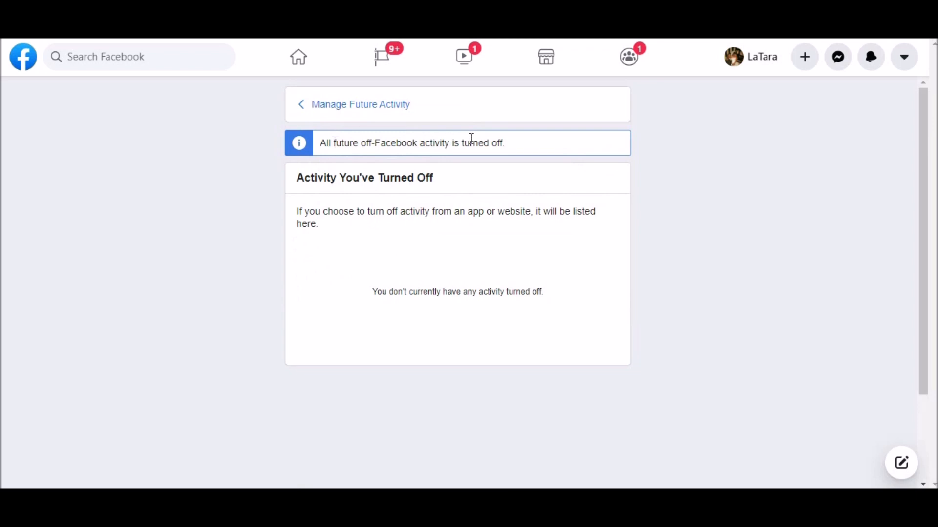
Step: Go back through Manage Future Activity to the Off-Facebook Activity summary
click(335, 110)
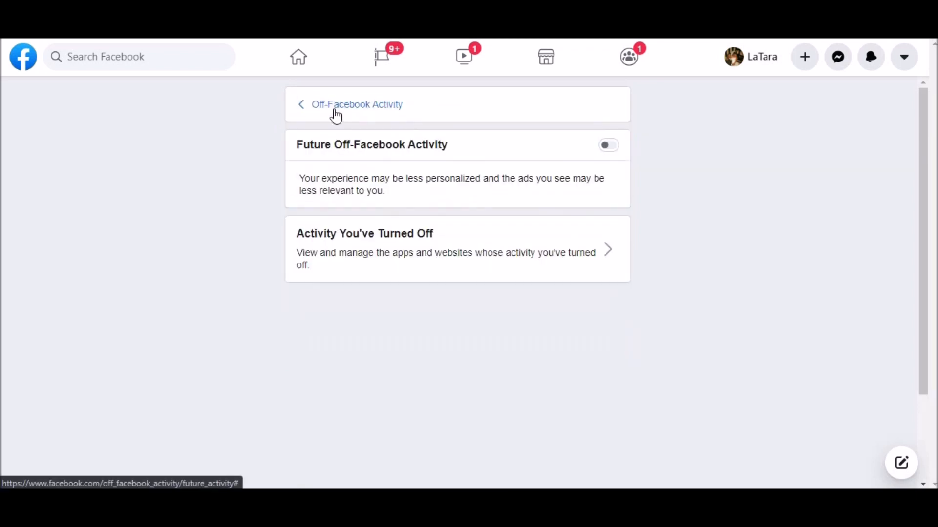
click(311, 108)
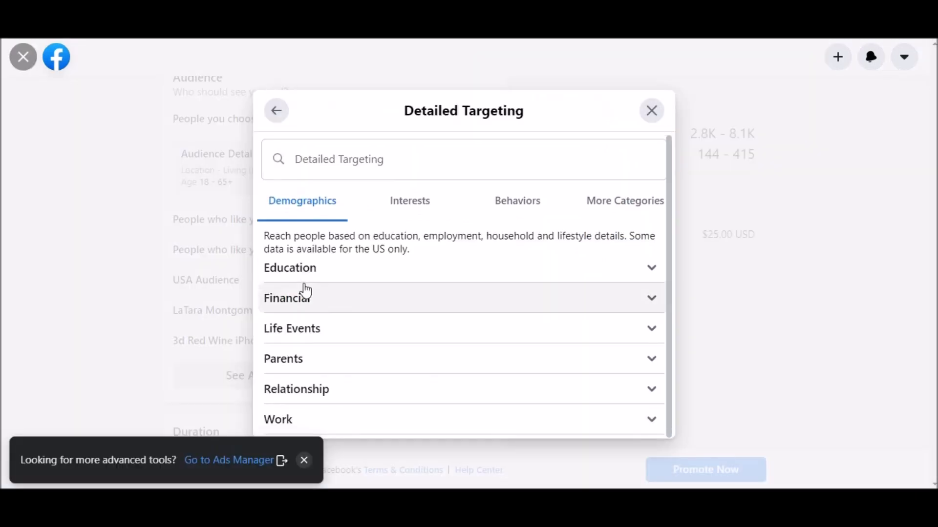
Step: Browse the Interests, Behaviors and More Categories targeting listings in turn
click(410, 199)
scroll(422, 220, down, 1)
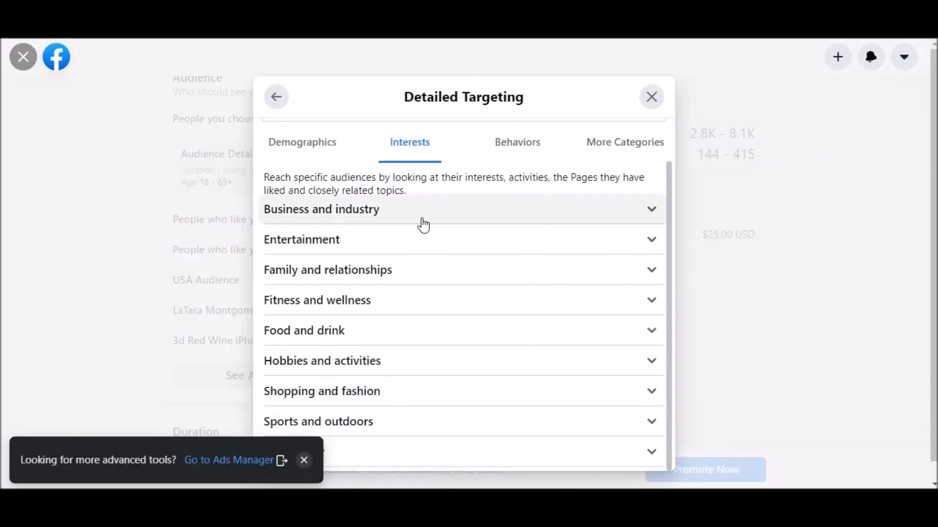
click(499, 147)
scroll(422, 245, down, 1)
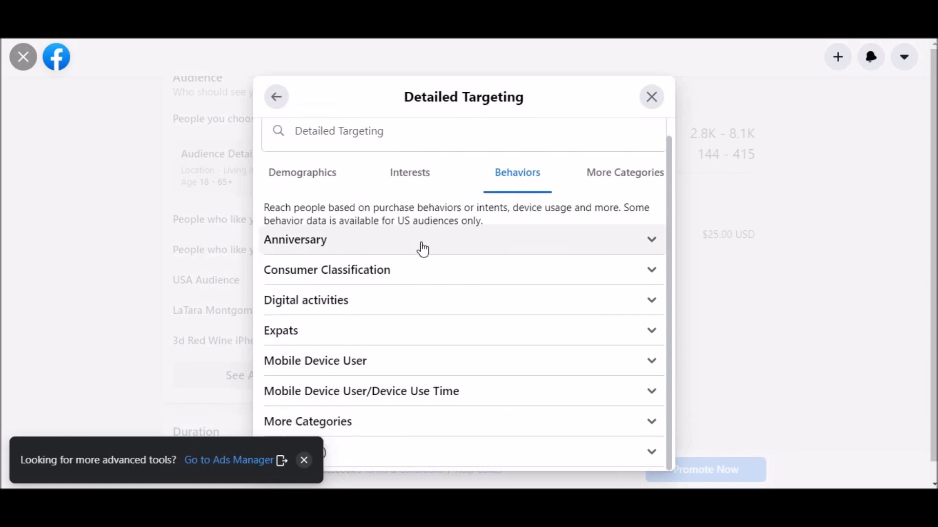
click(629, 182)
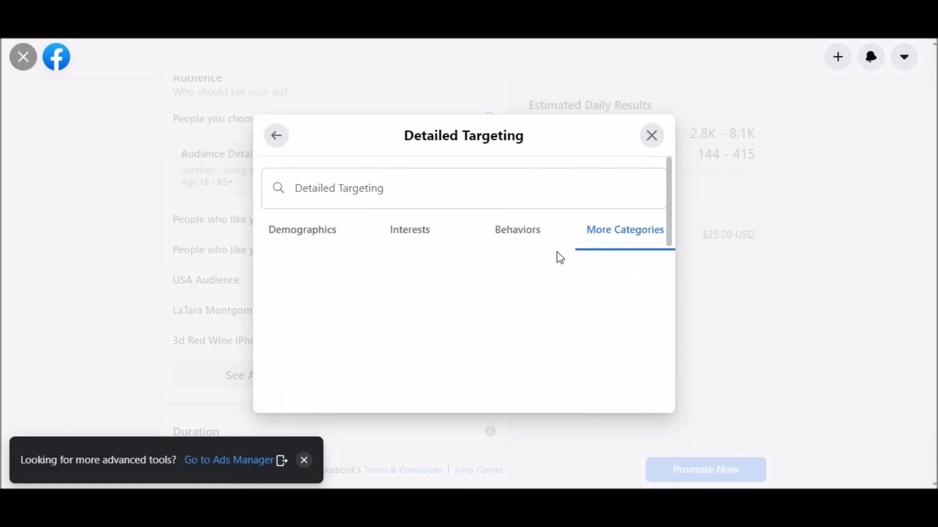